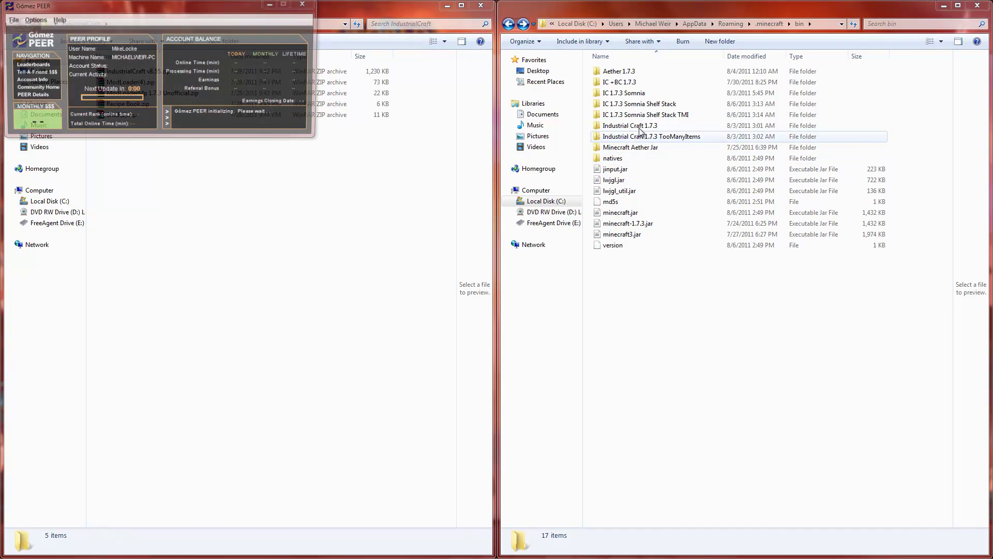
# - Minimize the overlay window and select minecraft.jar in the .minecraft bin folder
pyautogui.click(270, 4)
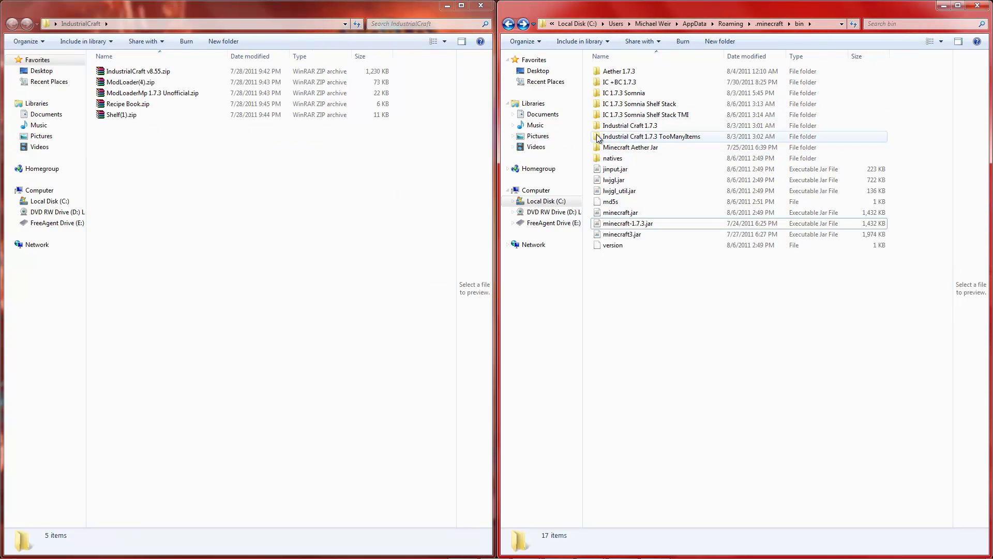
pyautogui.click(662, 150)
pyautogui.click(624, 213)
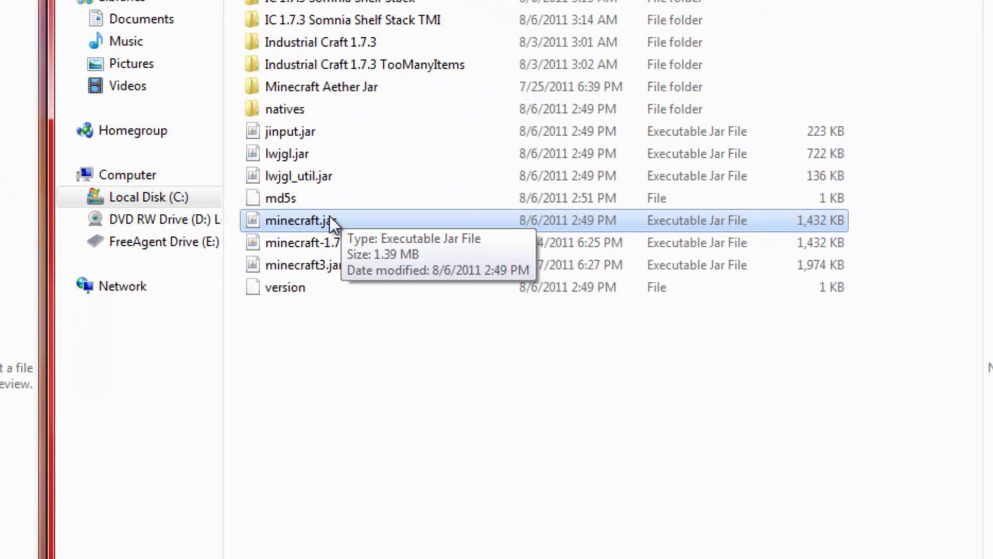
# - Open minecraft.jar as an archive in WinRAR and move its window aside
pyautogui.rightClick(330, 219)
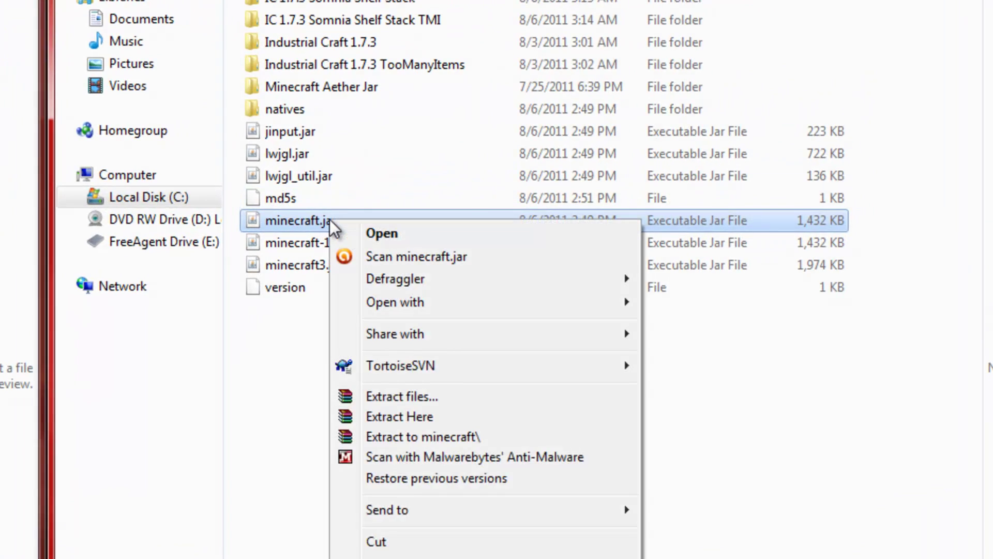
pyautogui.moveTo(576, 282)
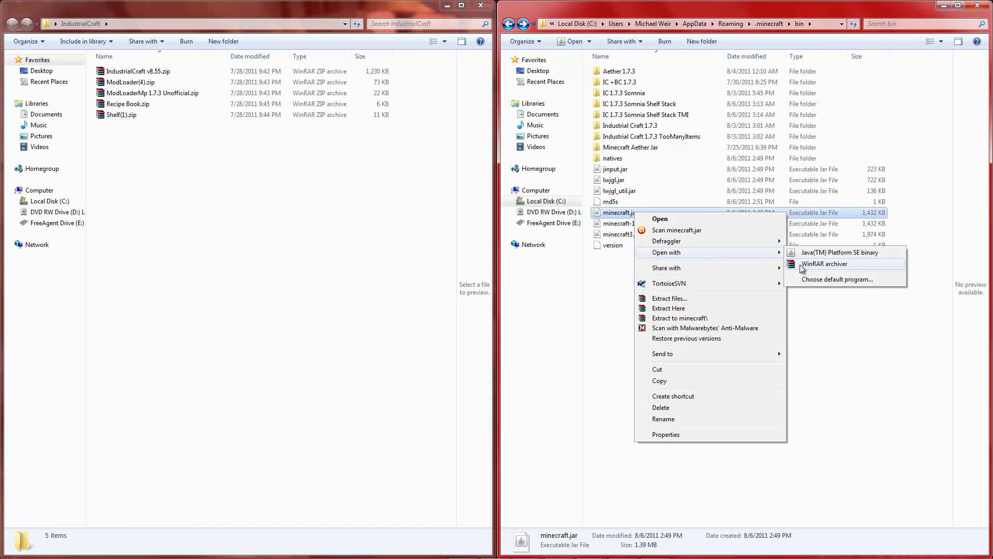
pyautogui.click(729, 301)
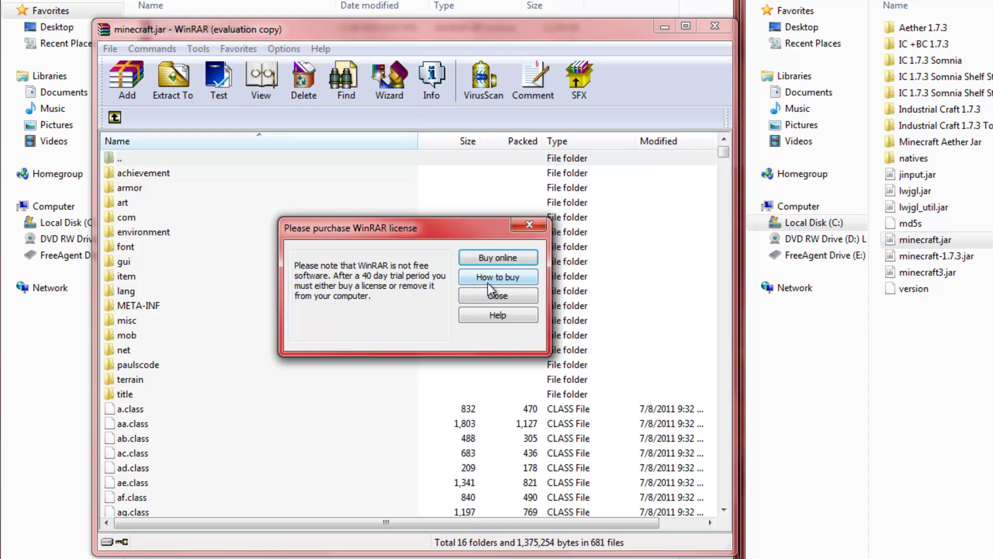
pyautogui.click(488, 292)
pyautogui.moveTo(439, 36); pyautogui.dragTo(991, 145)
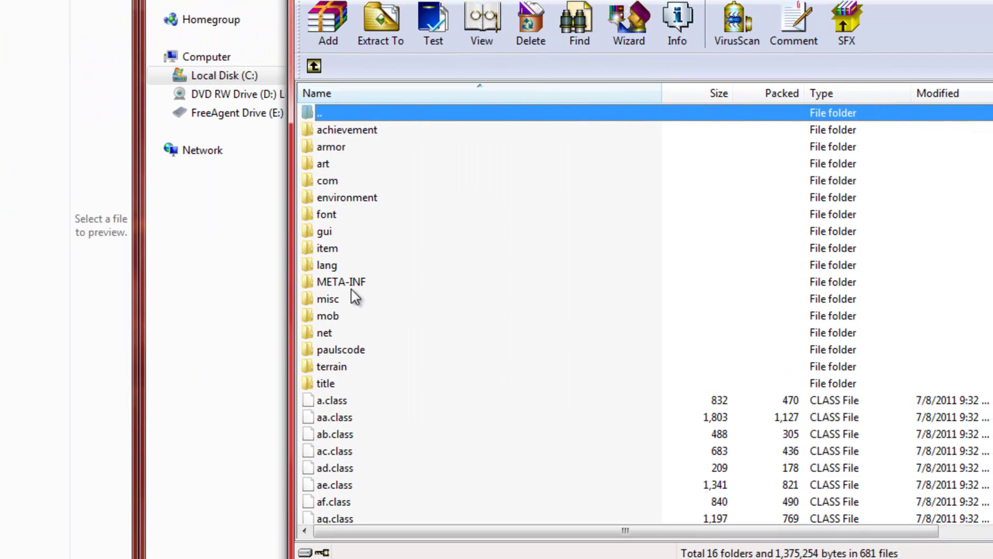
# - Delete the META-INF folder from minecraft.jar
pyautogui.click(352, 286)
pyautogui.press('Delete')
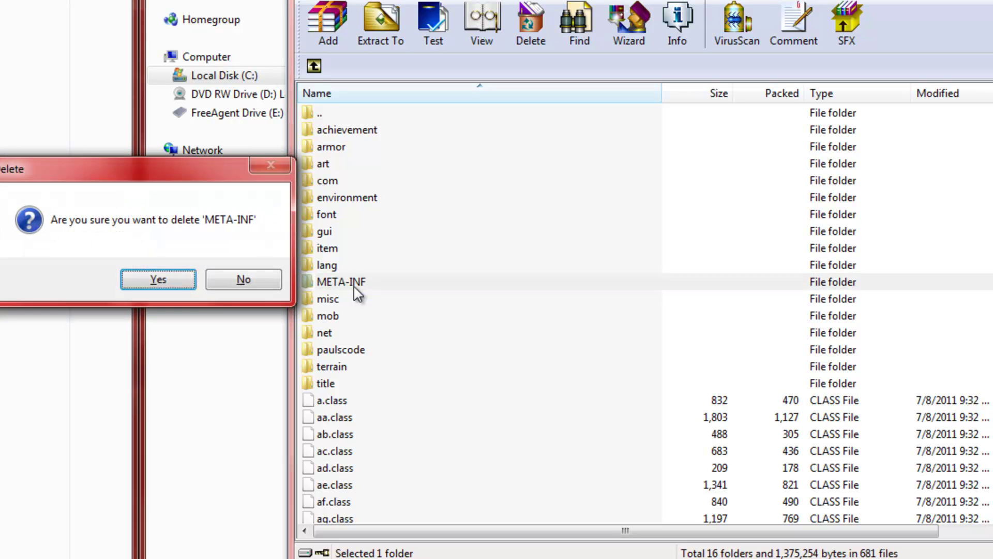
pyautogui.click(182, 283)
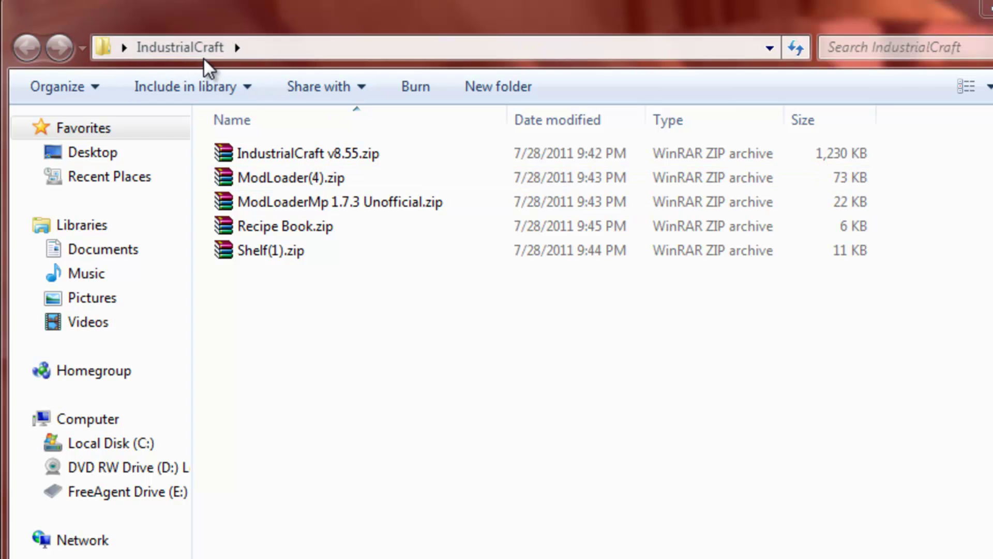
# - Add ModLoader(4).zip's 15 class files into minecraft.jar, then close the ModLoader archive
pyautogui.rightClick(272, 182)
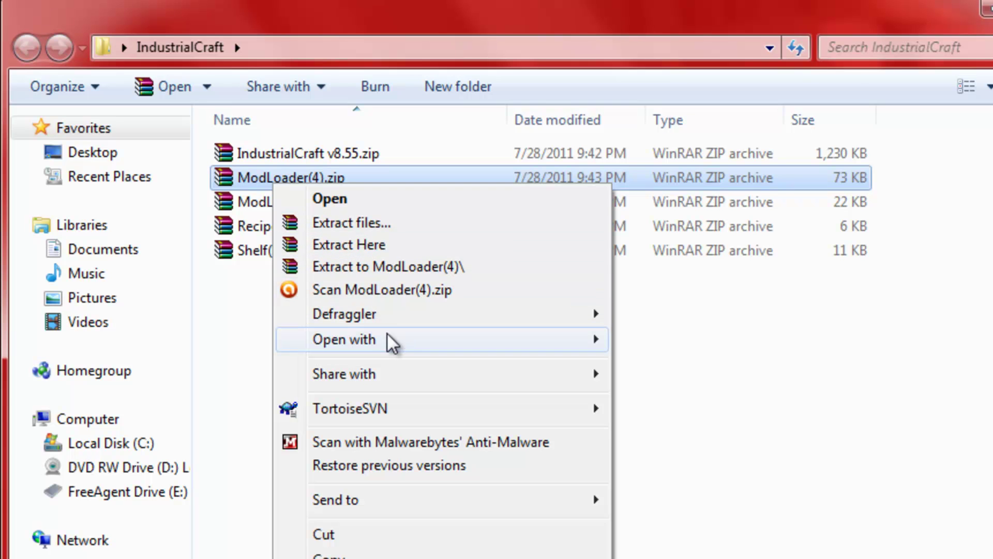
pyautogui.moveTo(590, 341)
pyautogui.click(646, 387)
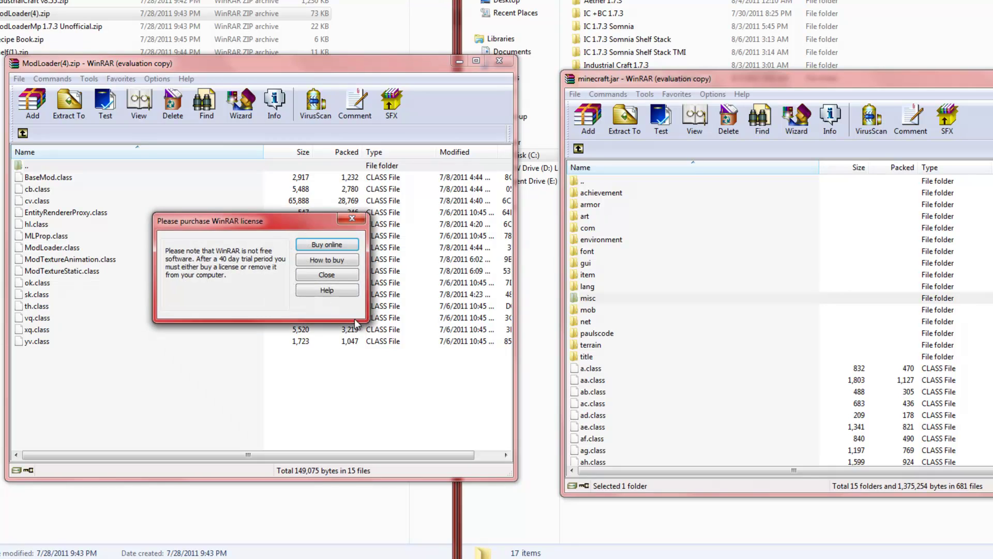
pyautogui.click(336, 279)
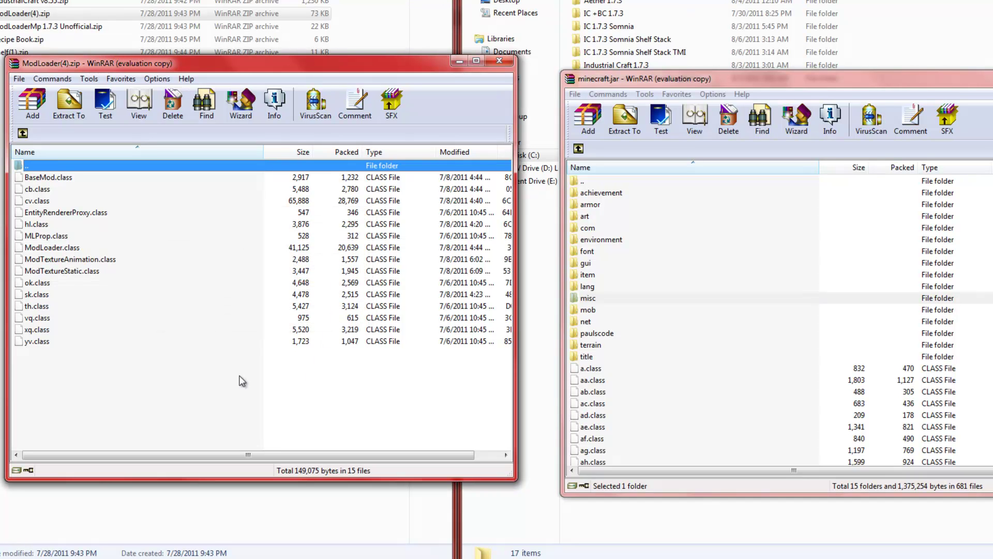
pyautogui.moveTo(212, 387); pyautogui.dragTo(985, 311)
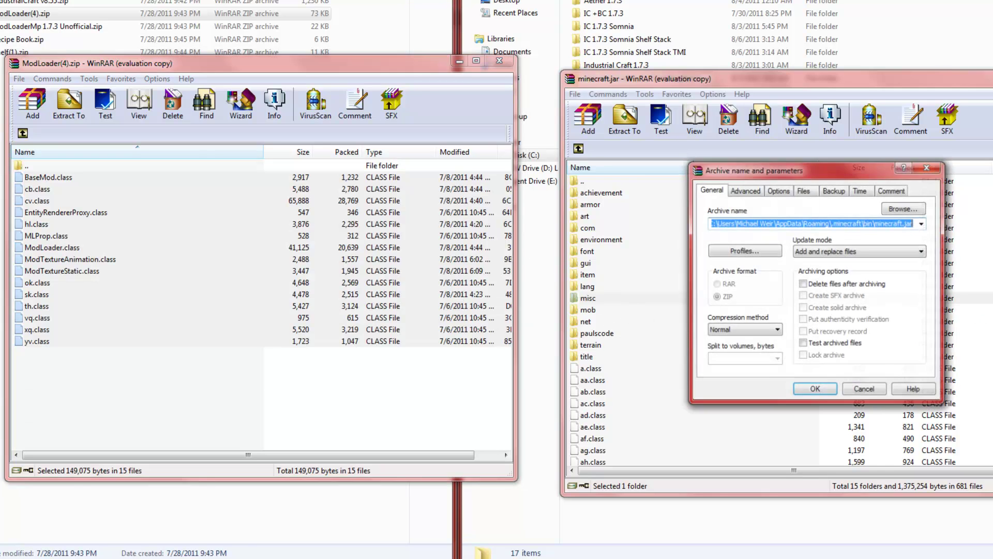
pyautogui.click(826, 396)
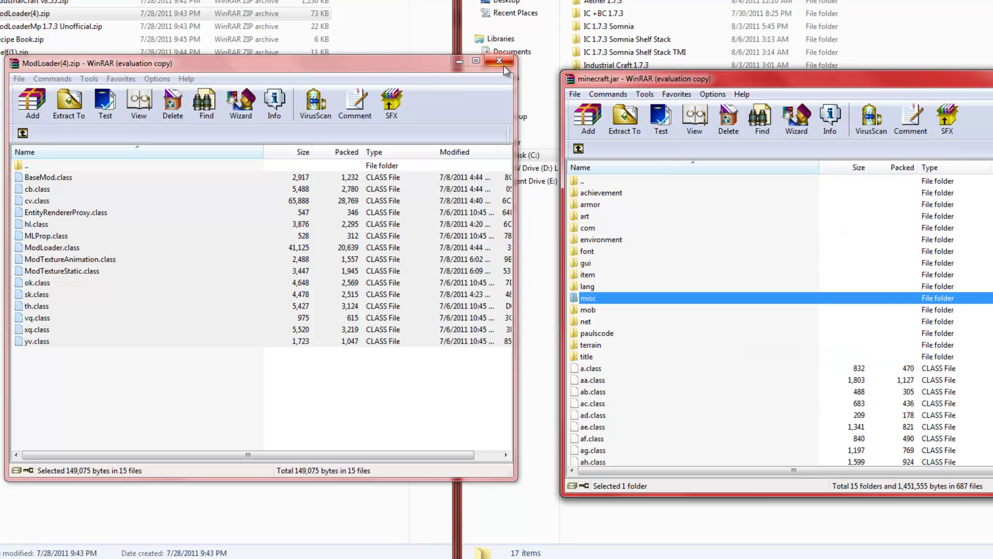
pyautogui.click(501, 62)
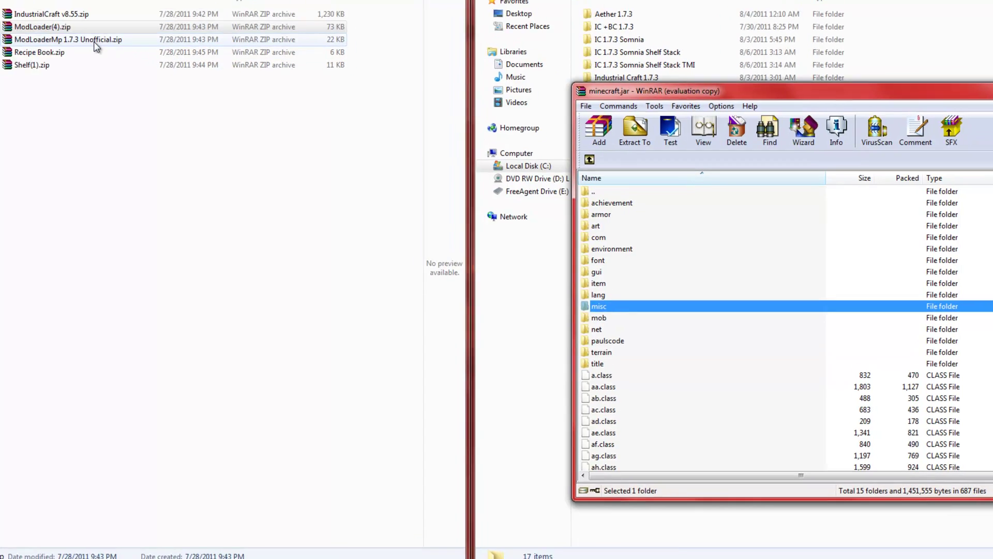
# - Copy the eight class files from ModLoaderMp 1.7.3 Unofficial.zip into minecraft.jar, then close that archive
pyautogui.click(96, 43)
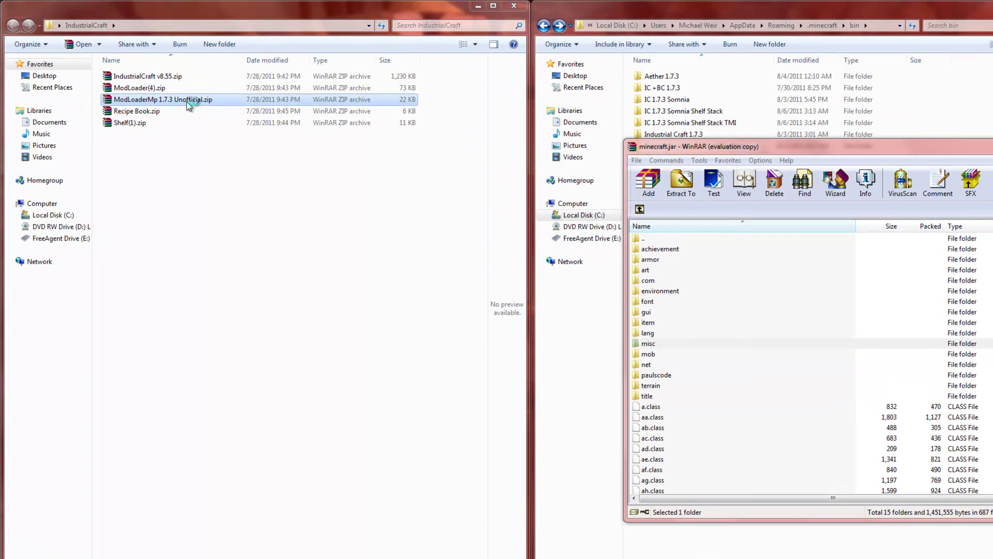
pyautogui.doubleClick(189, 101)
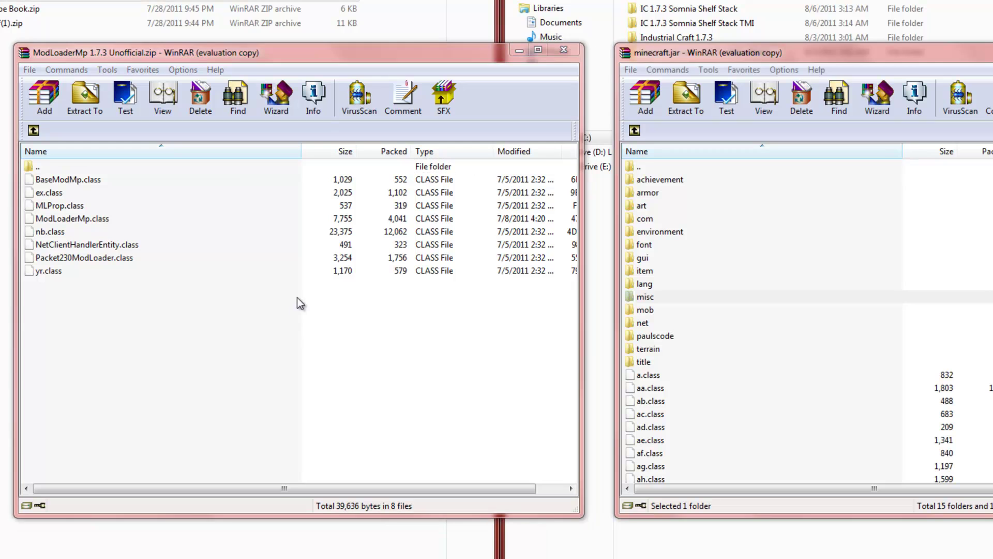
pyautogui.click(342, 288)
pyautogui.moveTo(188, 326); pyautogui.dragTo(801, 311)
pyautogui.click(907, 395)
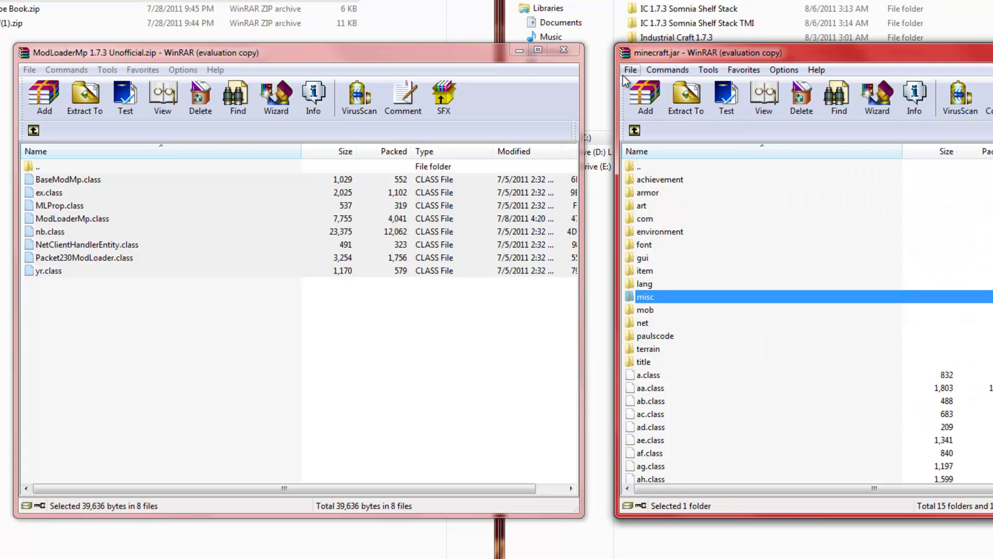
pyautogui.click(564, 54)
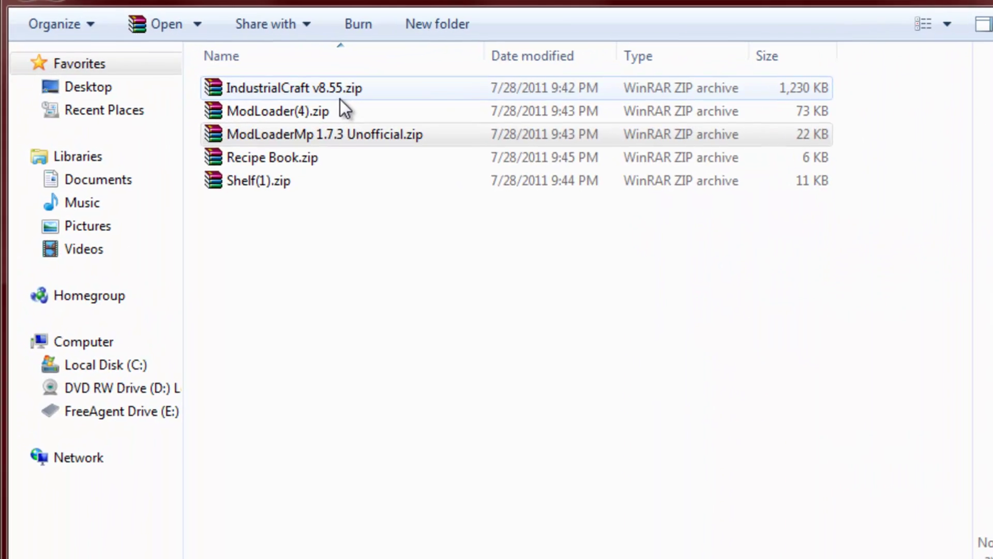
# - Add all 155 files and 2 folders from IndustrialCraft v8.55.zip's minecraft folder into minecraft.jar
pyautogui.doubleClick(340, 97)
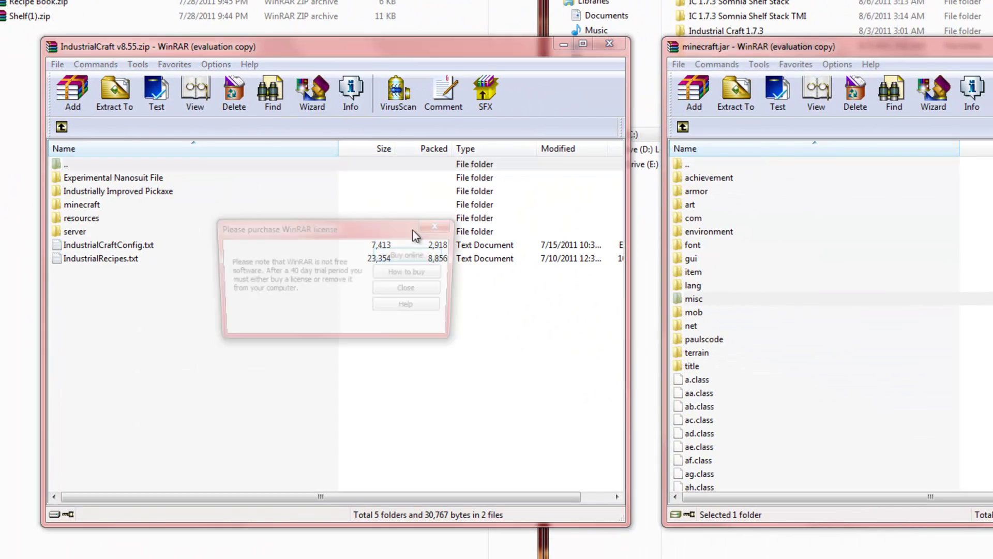
pyautogui.click(410, 289)
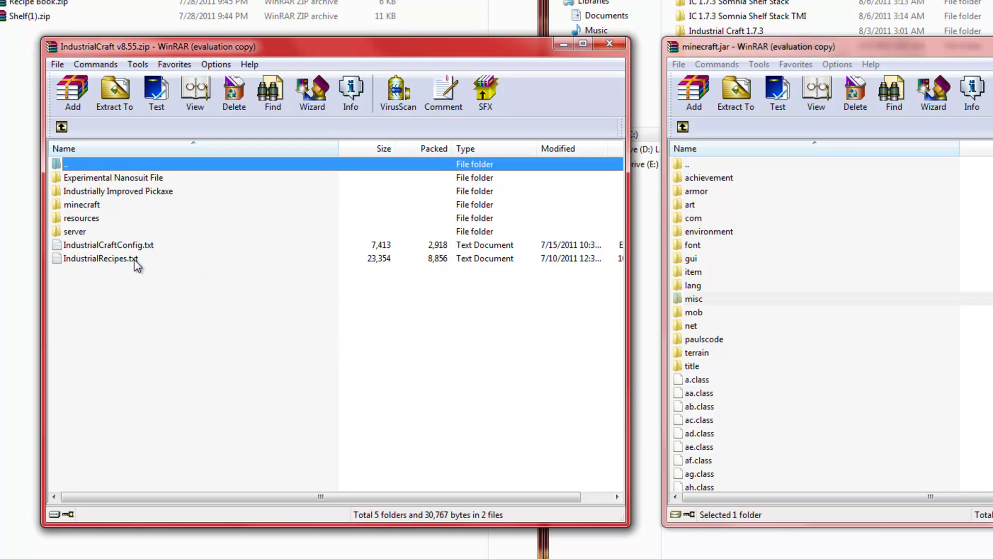
pyautogui.doubleClick(87, 206)
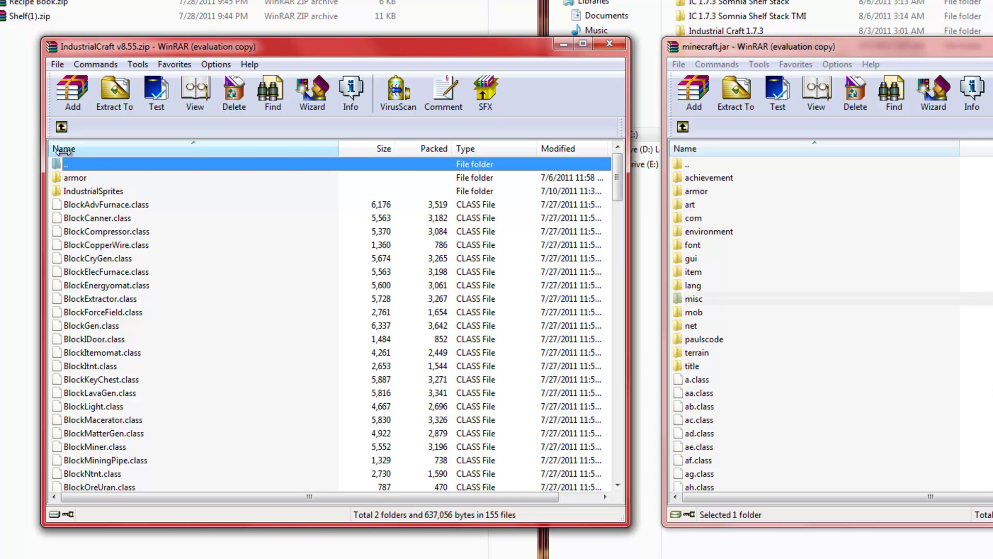
pyautogui.click(62, 127)
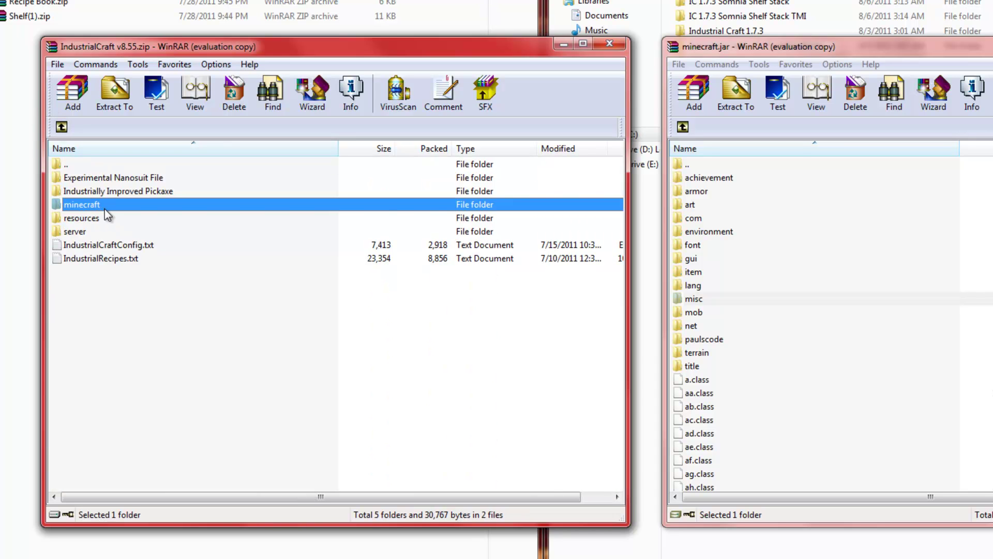
pyautogui.doubleClick(83, 205)
pyautogui.hotkey('ctrl', 'a')
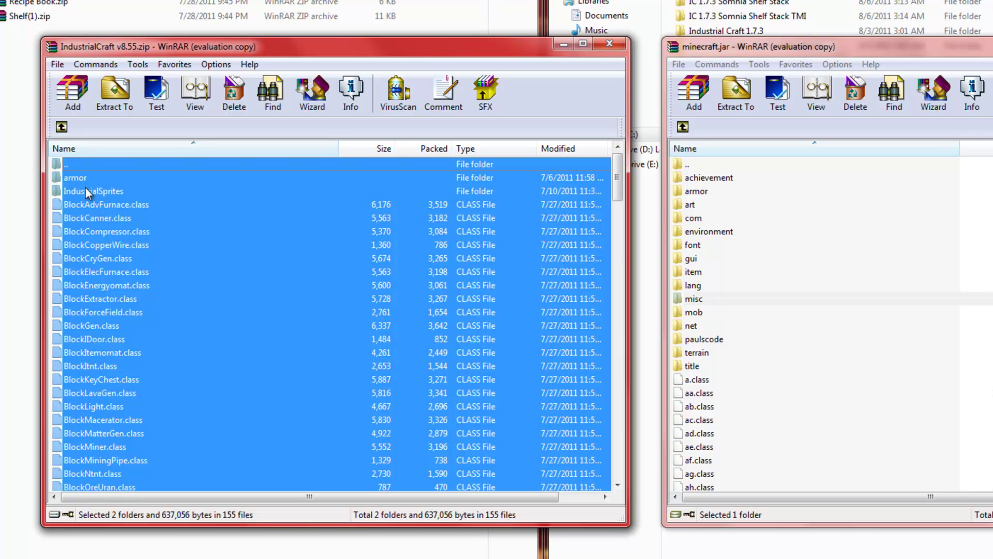
pyautogui.moveTo(77, 177); pyautogui.dragTo(749, 248)
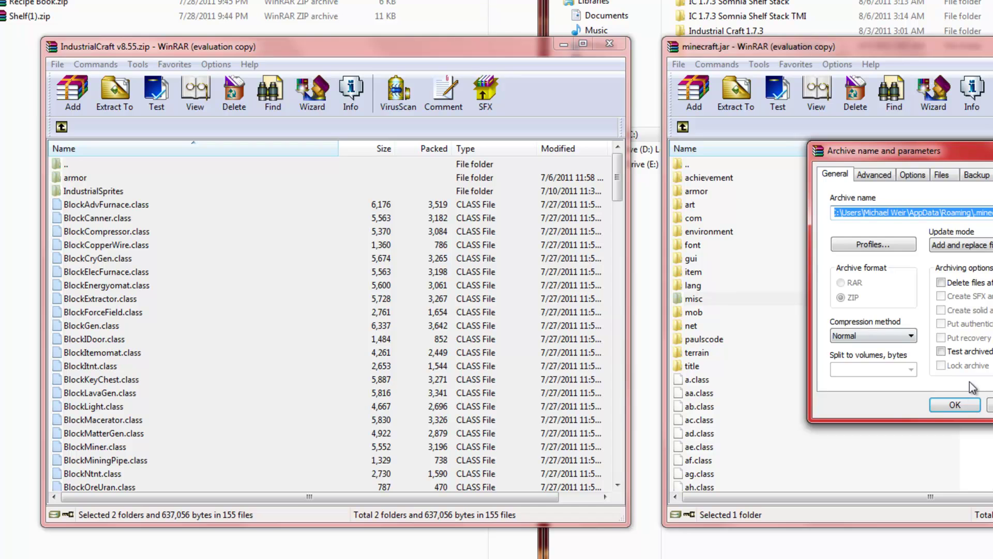
pyautogui.click(955, 406)
# - Copy au.class from the IndustrialCraft minecraft folder into minecraft.jar
pyautogui.click(61, 127)
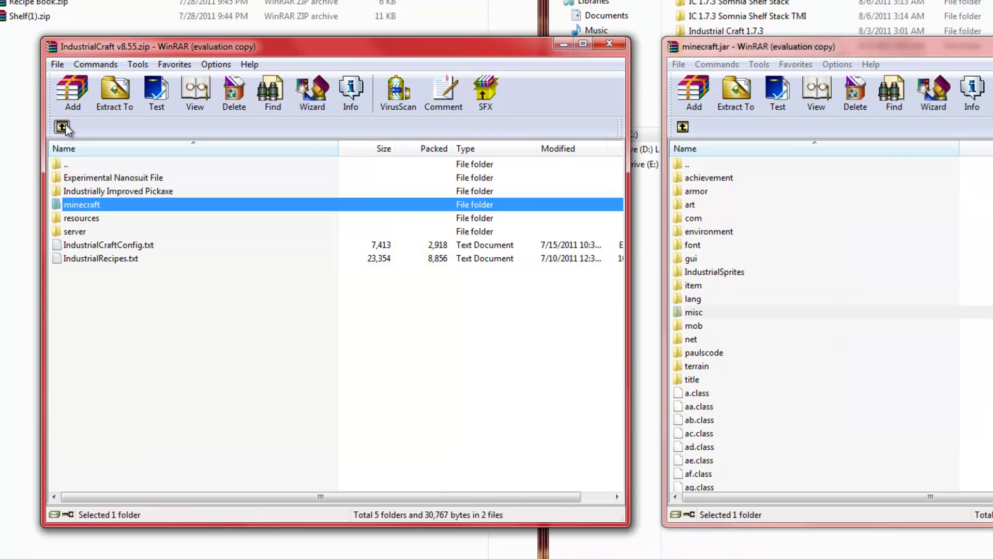
pyautogui.doubleClick(101, 194)
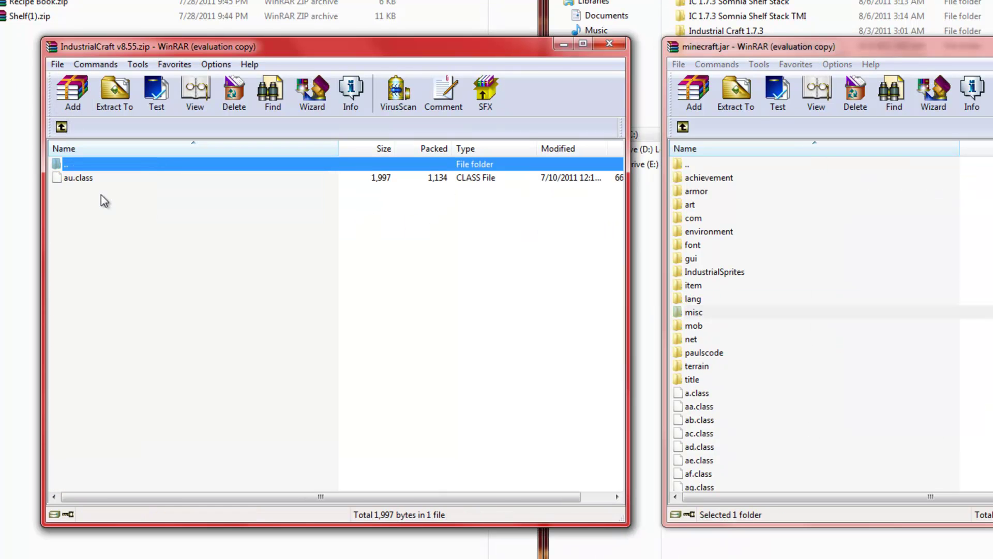
pyautogui.click(62, 126)
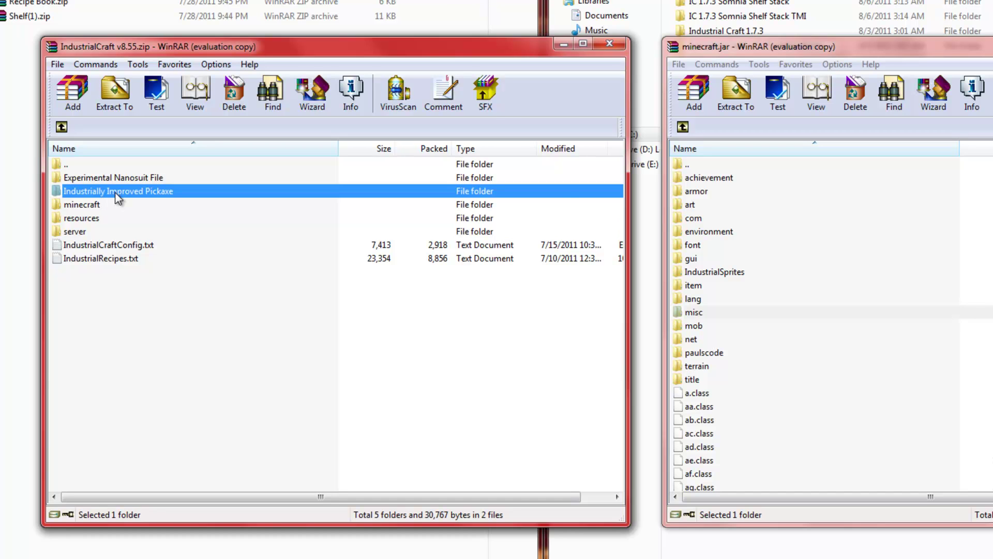
pyautogui.doubleClick(117, 203)
pyautogui.click(59, 178)
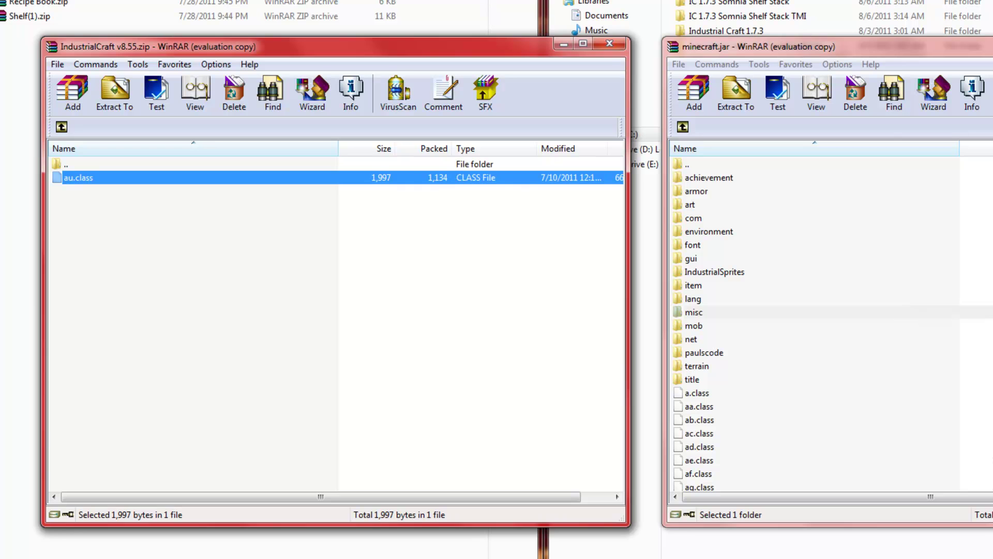
pyautogui.moveTo(78, 177); pyautogui.dragTo(694, 312)
pyautogui.click(955, 406)
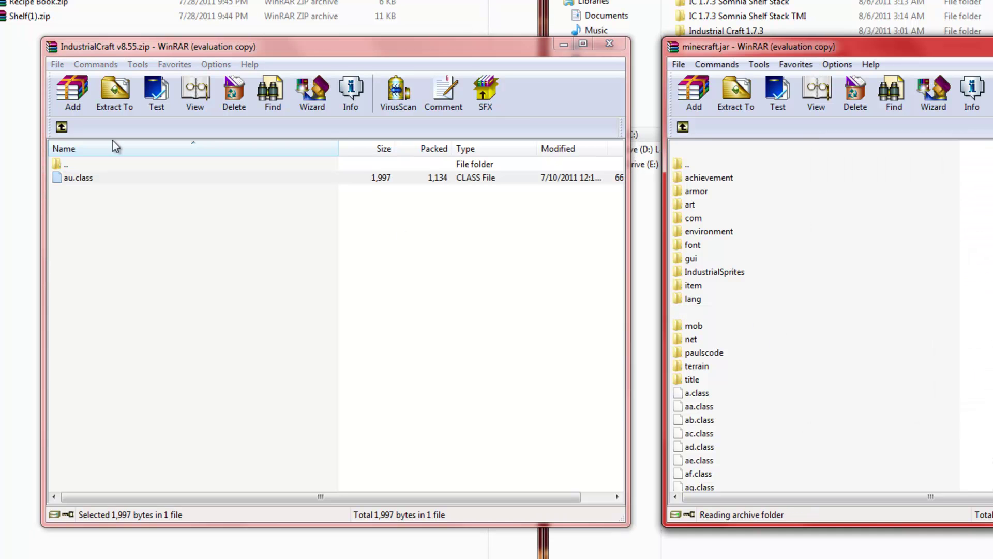
# - Copy gs.class from the Experimental Nanosuit File folder into minecraft.jar
pyautogui.click(62, 127)
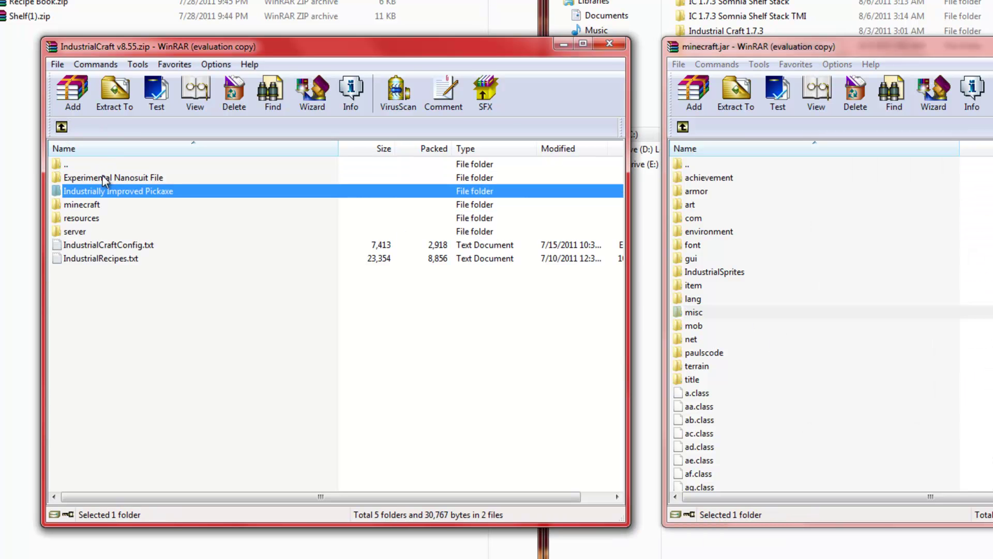
pyautogui.doubleClick(103, 178)
pyautogui.click(69, 180)
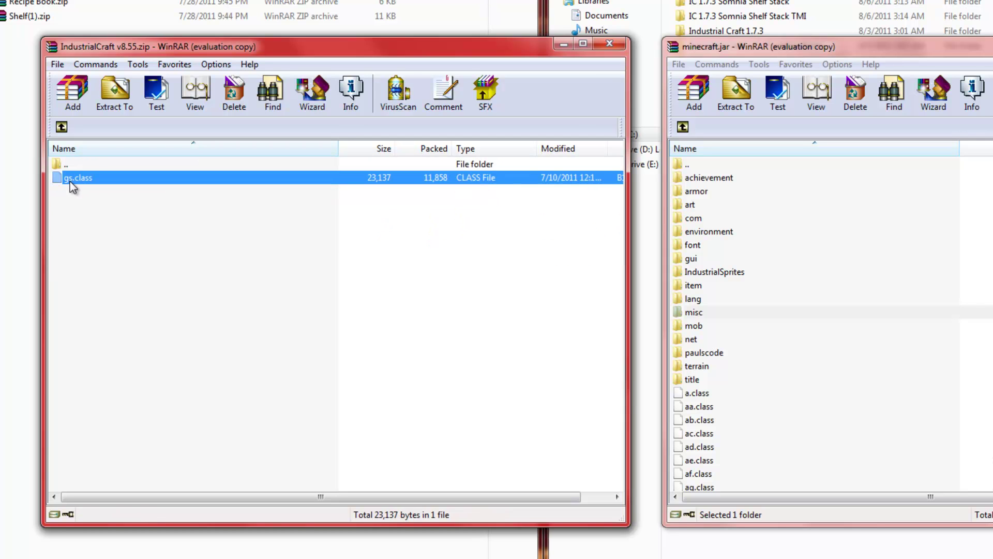
pyautogui.moveTo(68, 181); pyautogui.dragTo(736, 311)
pyautogui.click(950, 406)
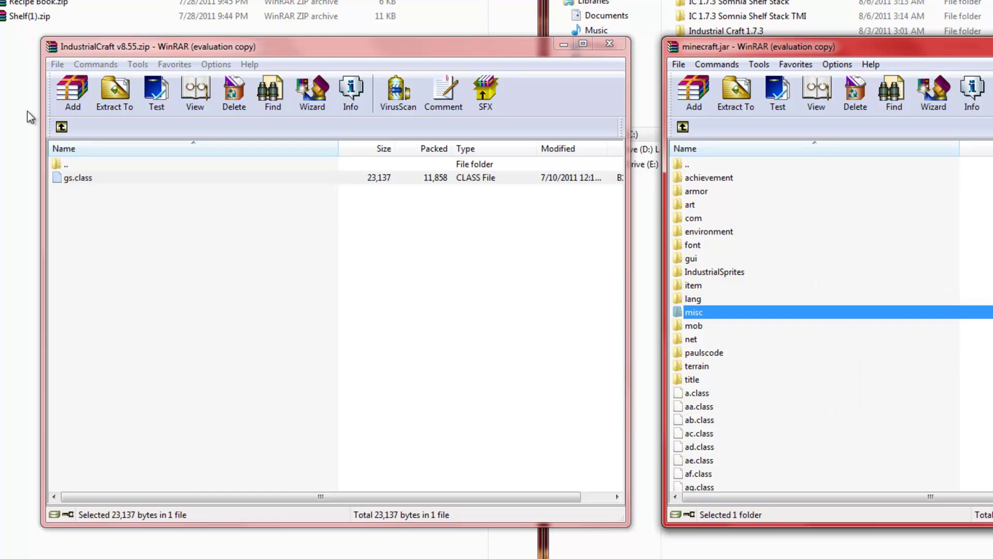
pyautogui.click(60, 127)
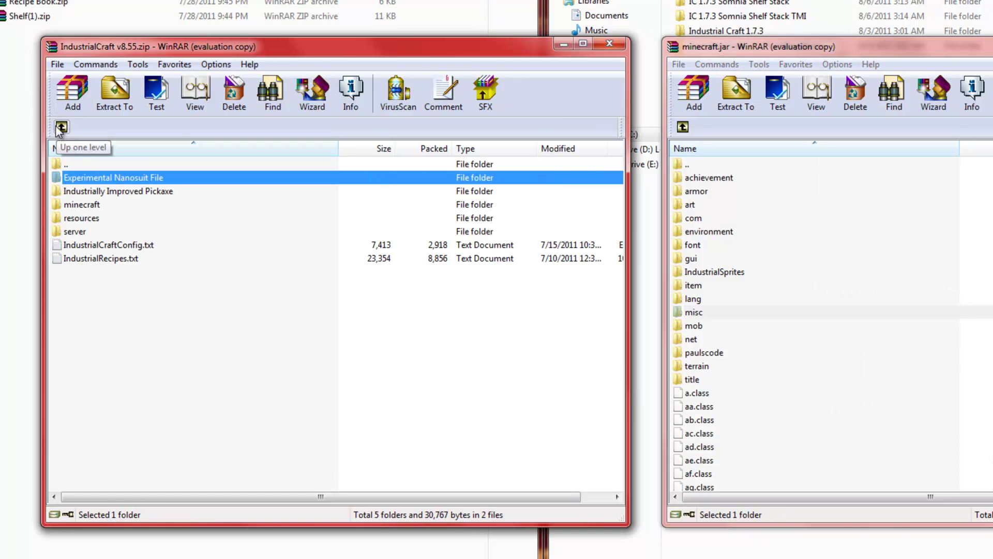
# - Go up from minecraft.jar to the .minecraft folder and select IndustrialCraftConfig.txt
pyautogui.click(683, 127)
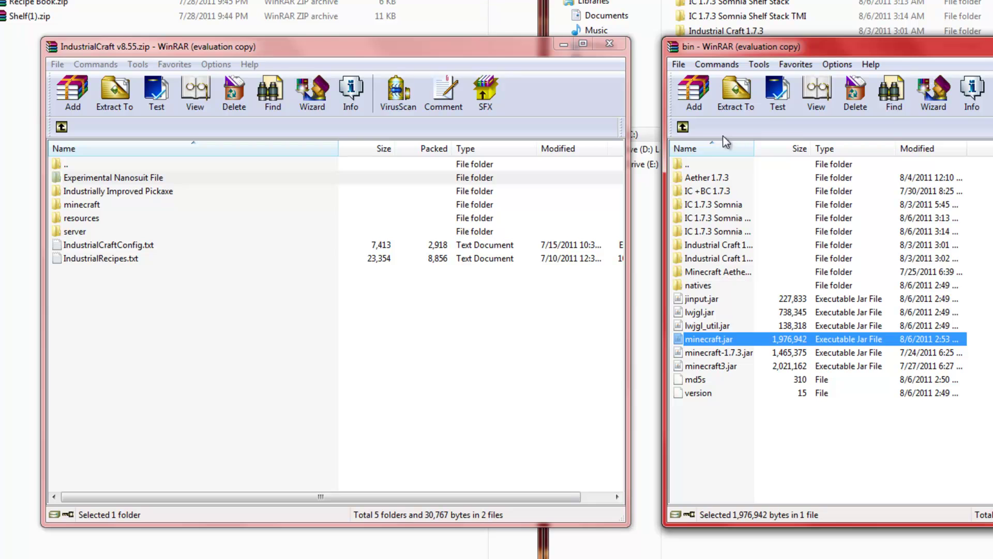
pyautogui.click(683, 128)
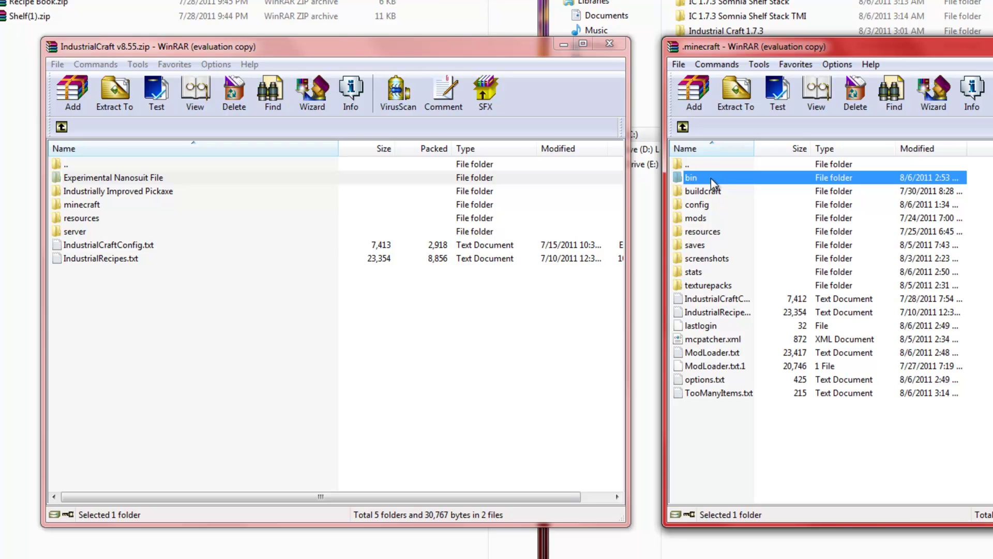
pyautogui.click(124, 248)
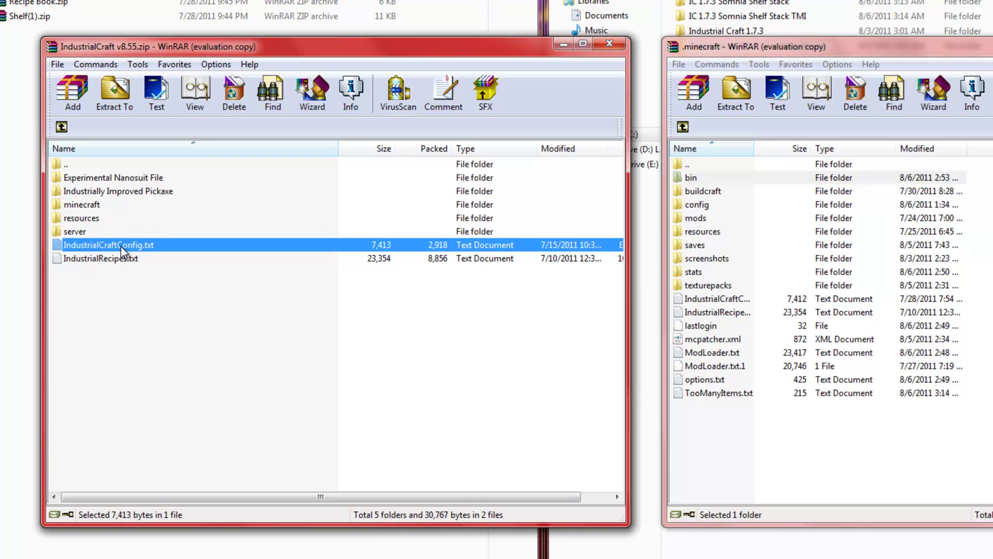
pyautogui.click(811, 429)
pyautogui.click(722, 299)
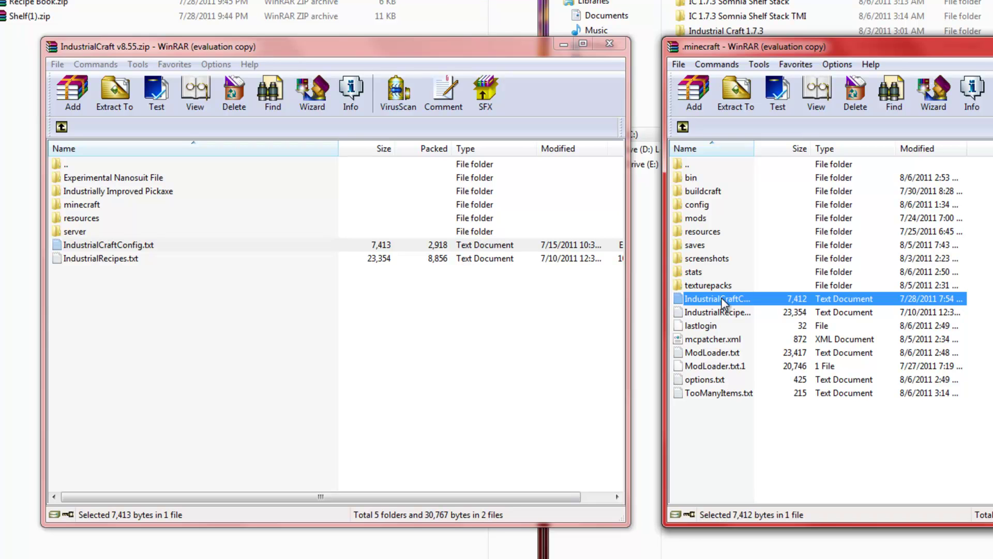
pyautogui.moveTo(756, 147); pyautogui.dragTo(963, 149)
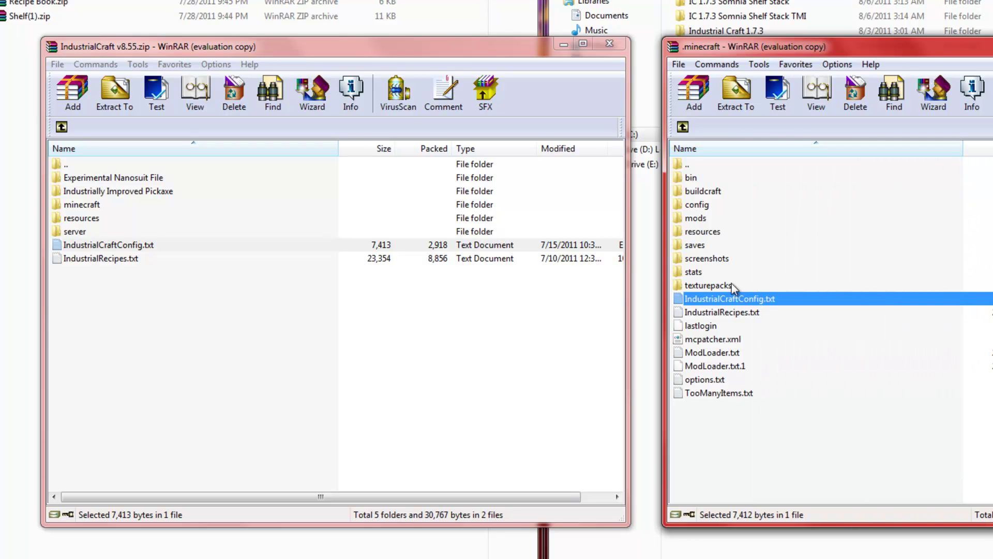
pyautogui.rightClick(763, 303)
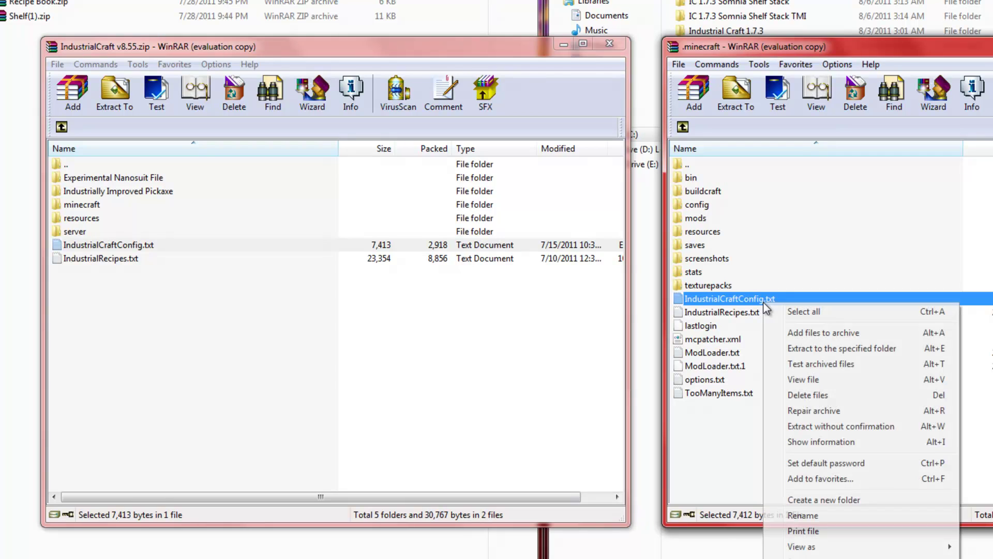
pyautogui.click(726, 301)
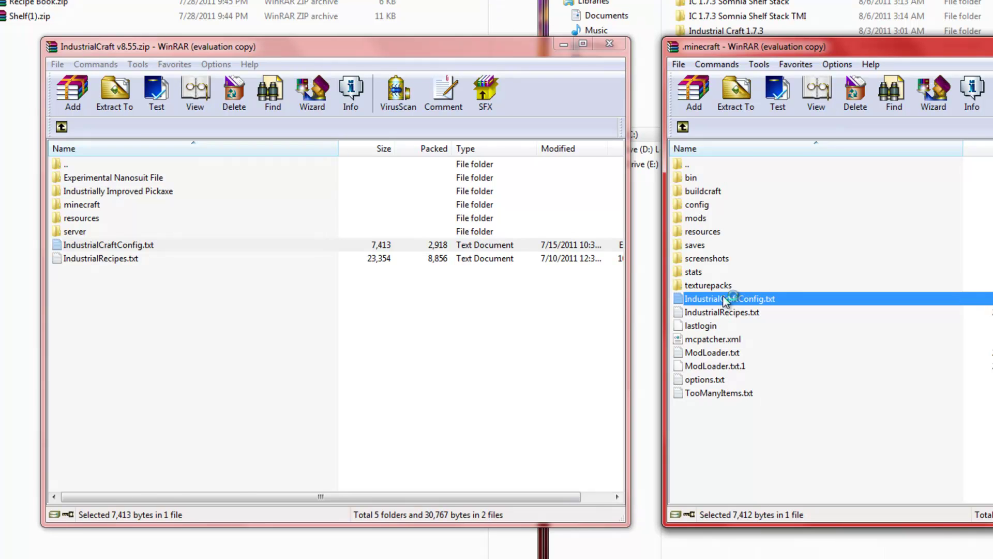
# - Open IndustrialCraftConfig.txt in Notepad, leave enableNano=true uncommented, and close it
pyautogui.doubleClick(726, 301)
pyautogui.moveTo(331, 261); pyautogui.dragTo(719, 261)
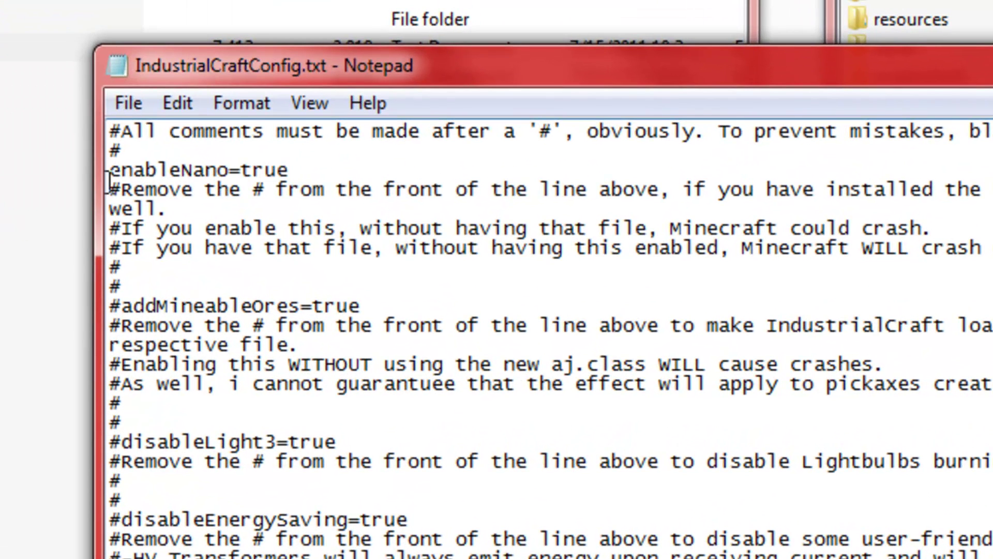
pyautogui.doubleClick(111, 170)
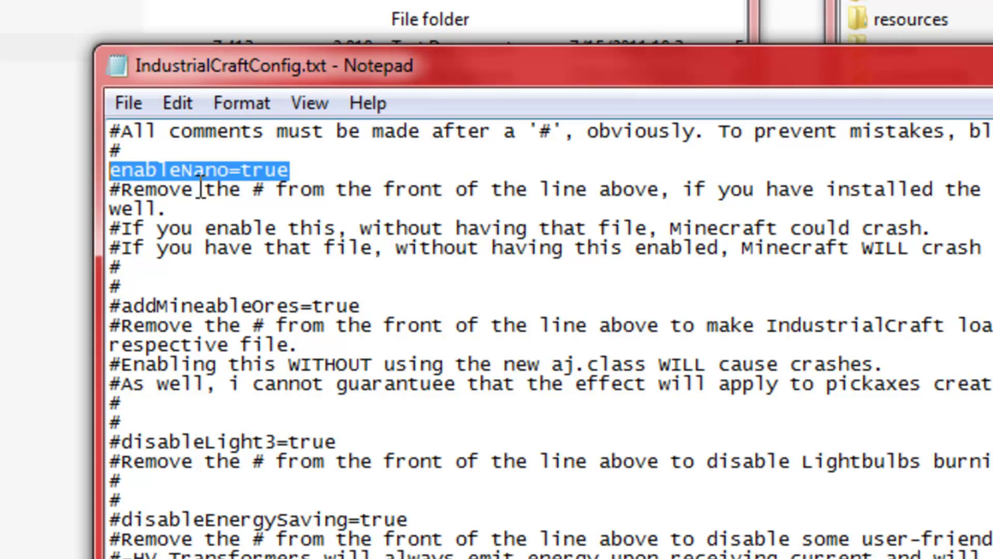
pyautogui.click(114, 171)
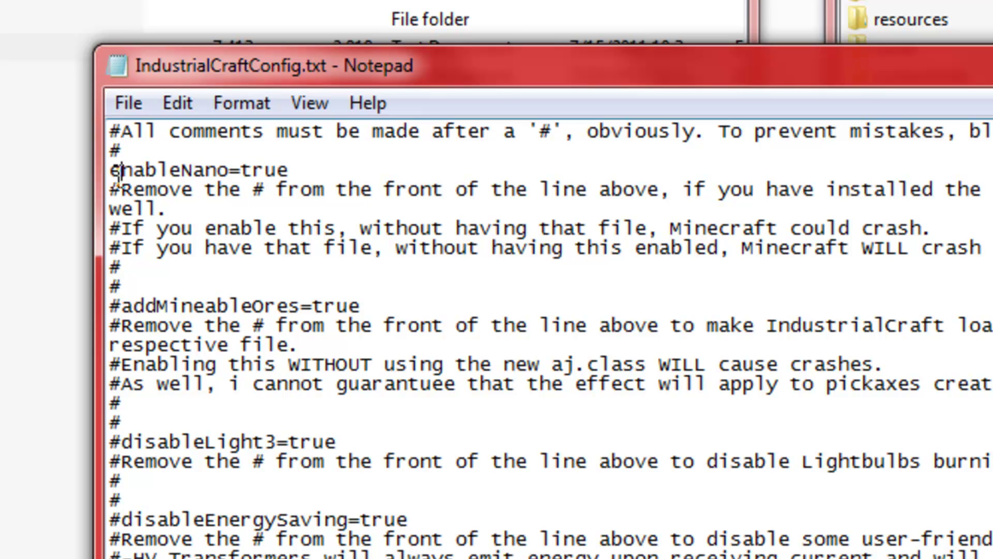
pyautogui.write('#')
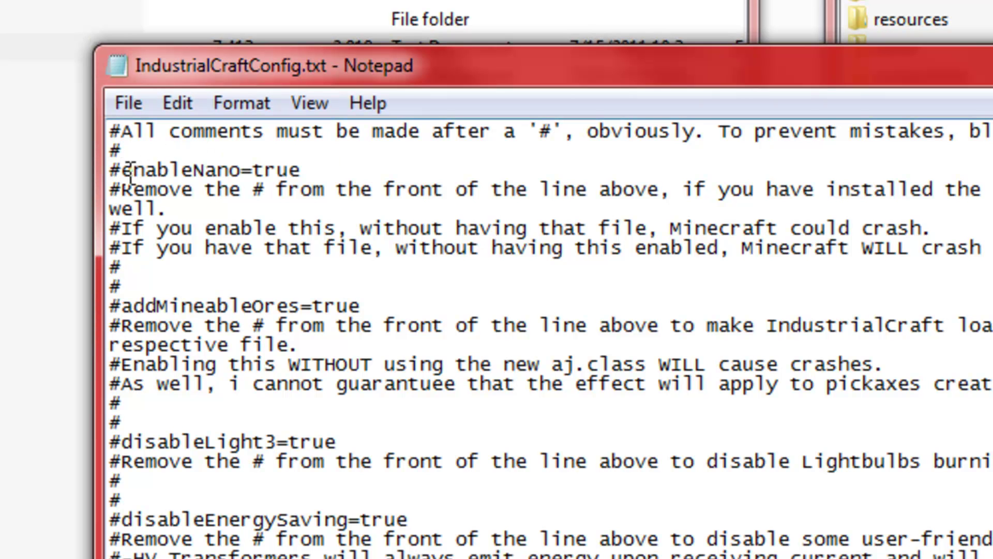
pyautogui.press('BackSpace')
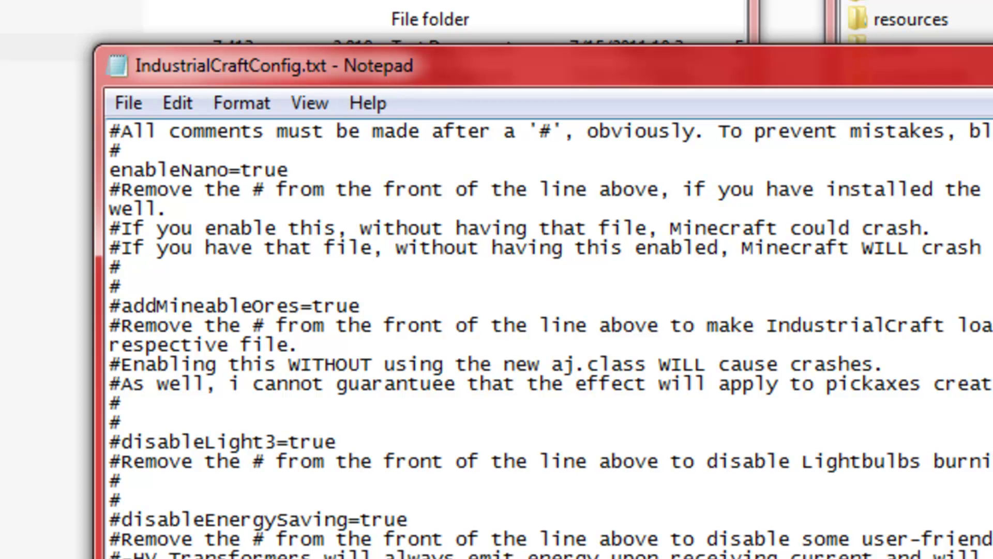
pyautogui.hotkey('alt', 'F4')
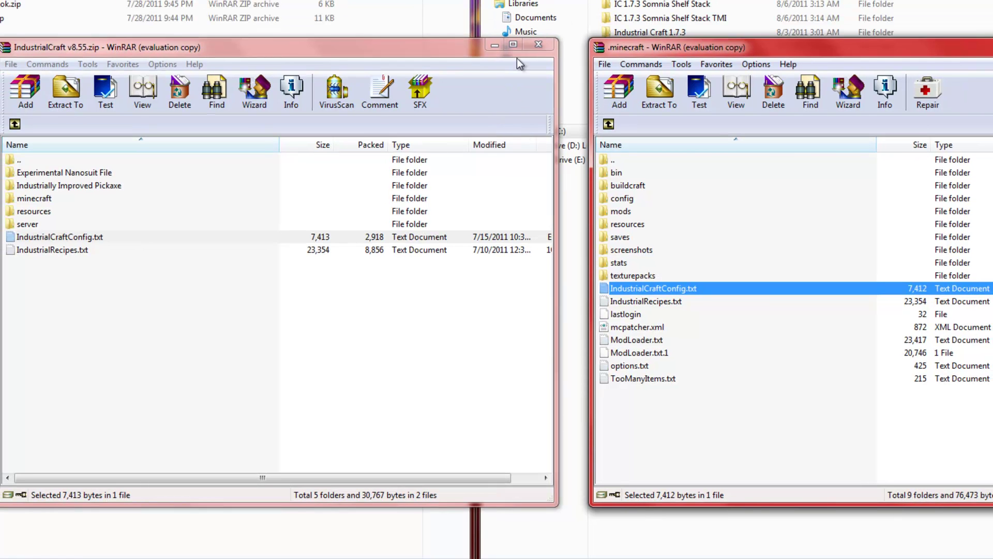
# - Back out of the IndustrialCraft archive, close its window, and move the .minecraft window aside
pyautogui.moveTo(467, 55); pyautogui.dragTo(438, 61)
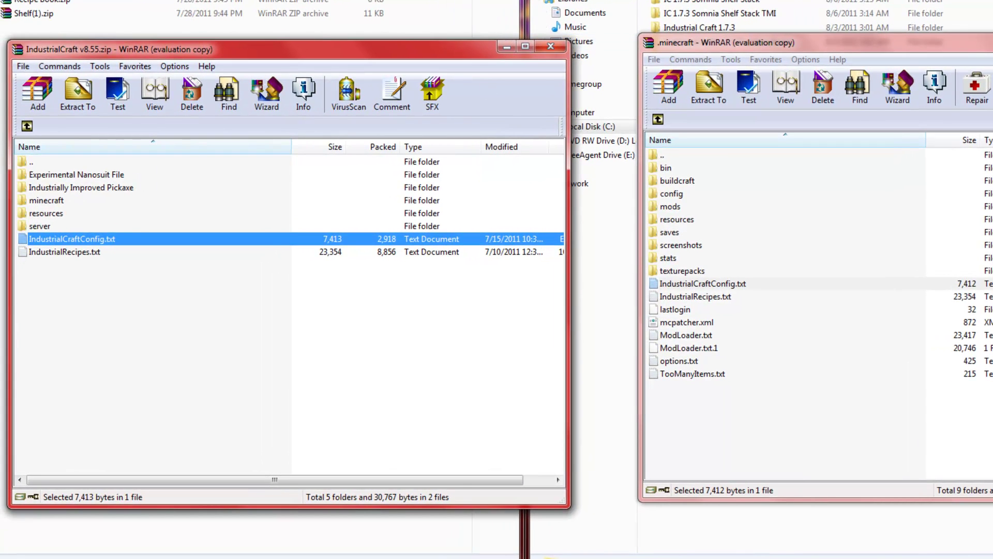
pyautogui.keyDown('ctrl'); pyautogui.click(99, 232); pyautogui.keyUp('ctrl')
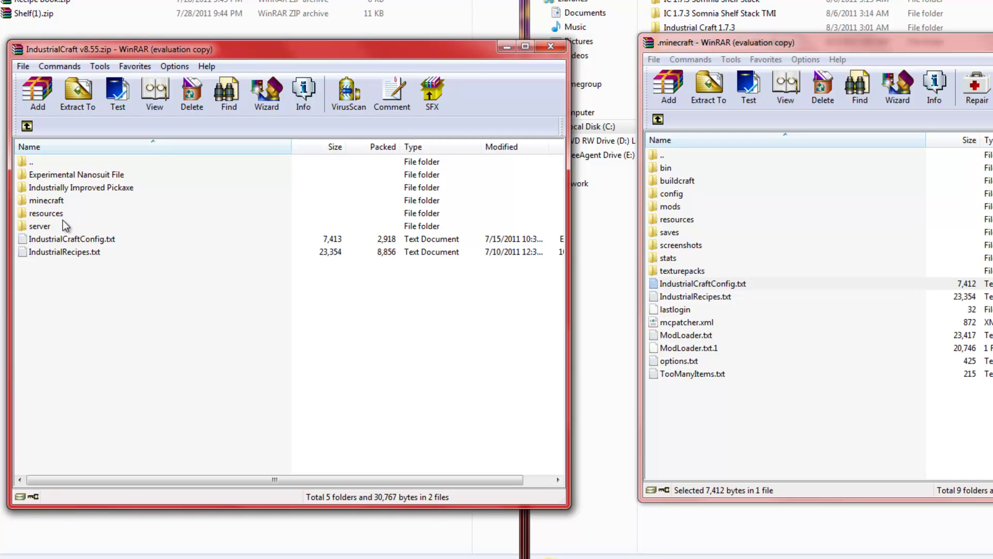
pyautogui.click(27, 127)
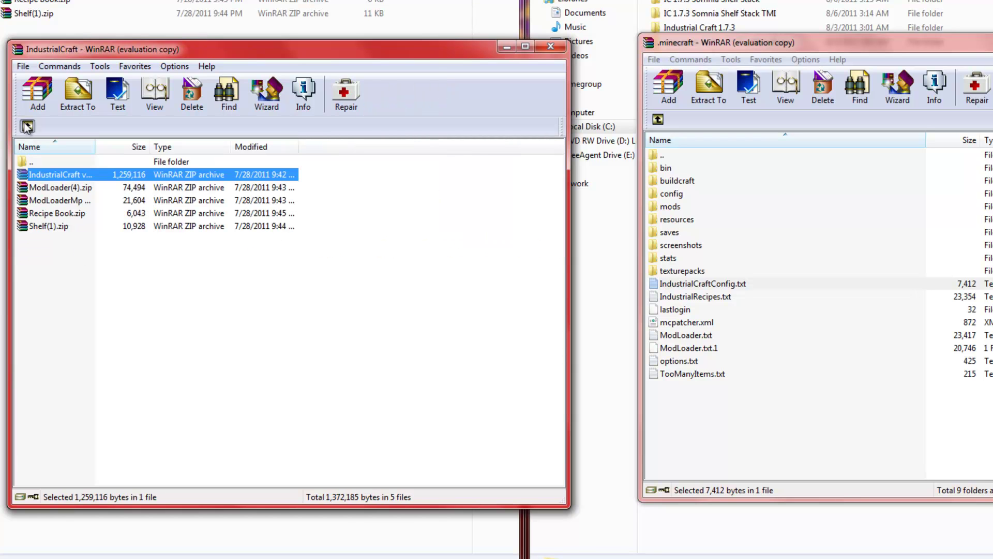
pyautogui.click(52, 226)
pyautogui.click(61, 213)
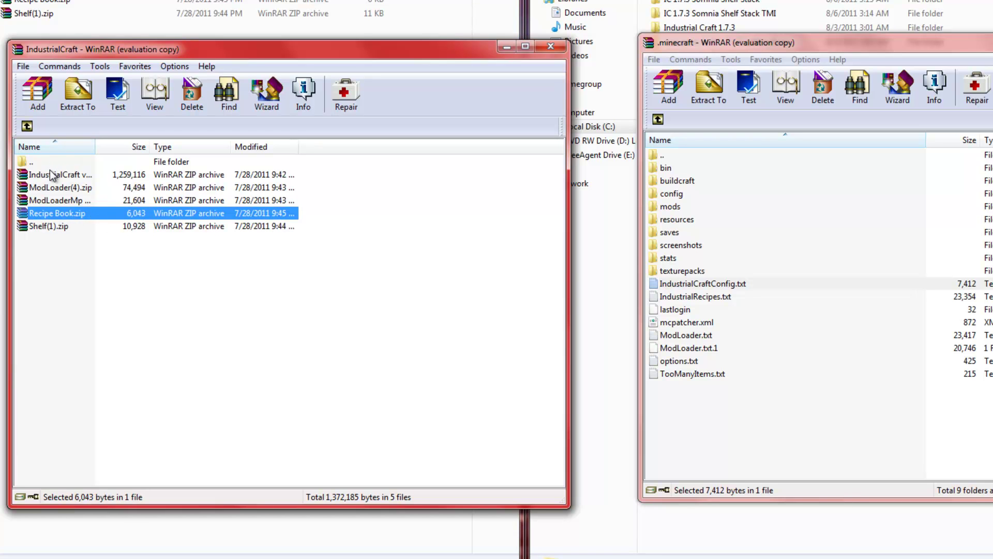
pyautogui.click(551, 48)
pyautogui.moveTo(724, 45); pyautogui.dragTo(348, 200)
# - Close WinRAR and select the modded minecraft.jar in IC 1.7.3 Somnia Shelf Stack
pyautogui.click(804, 184)
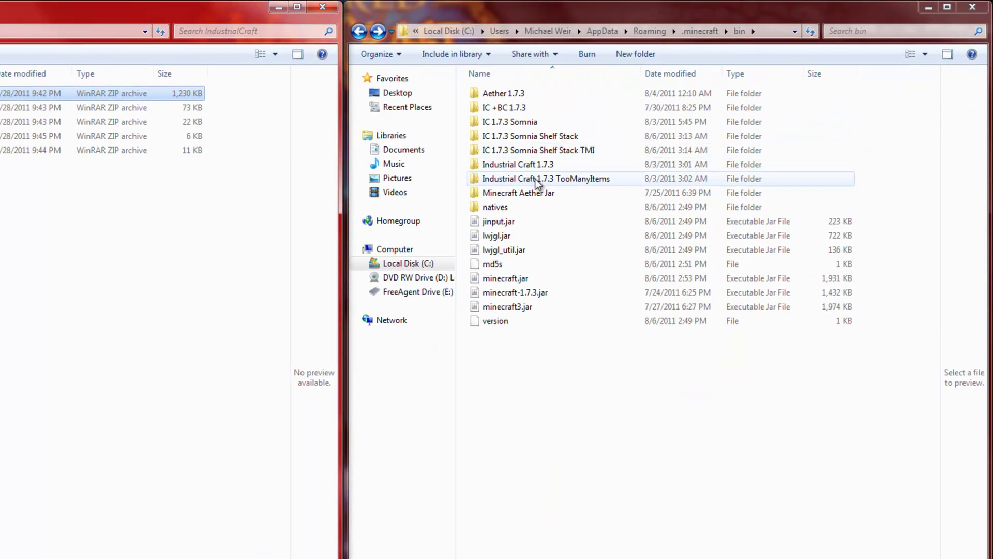
pyautogui.doubleClick(536, 137)
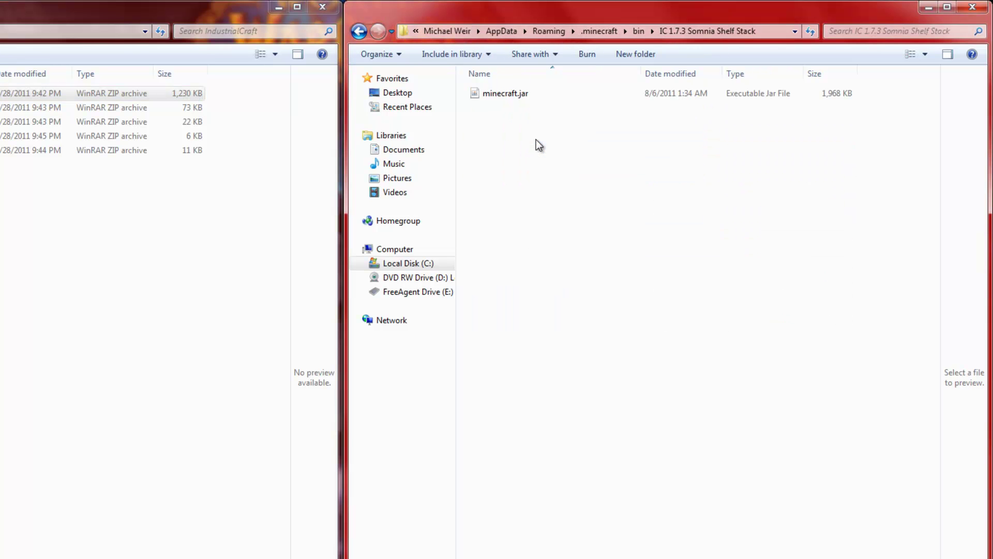
pyautogui.click(532, 95)
# - Delete the old 1,931 KB minecraft.jar from bin and paste the 1,968 KB copy
pyautogui.press('BackSpace')
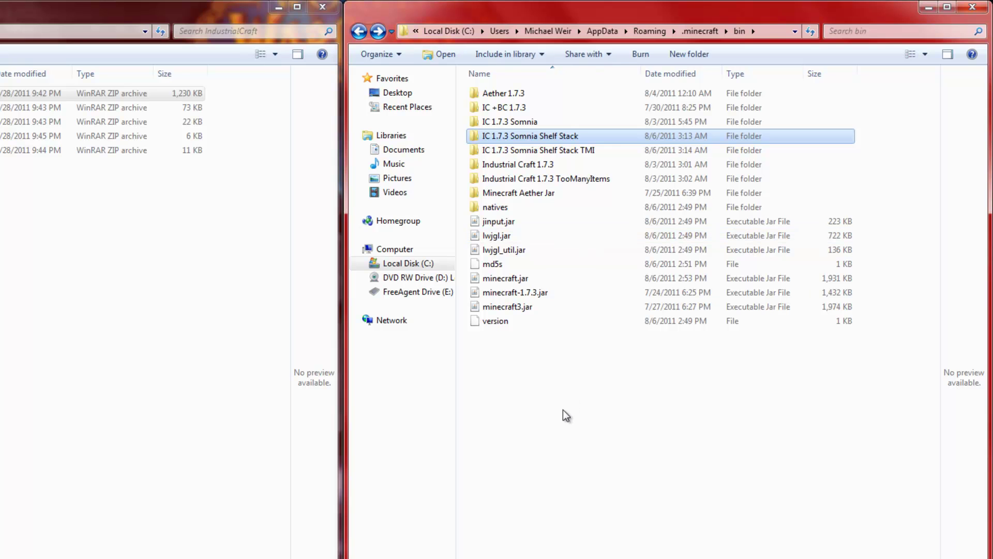
pyautogui.click(520, 278)
pyautogui.press('Delete')
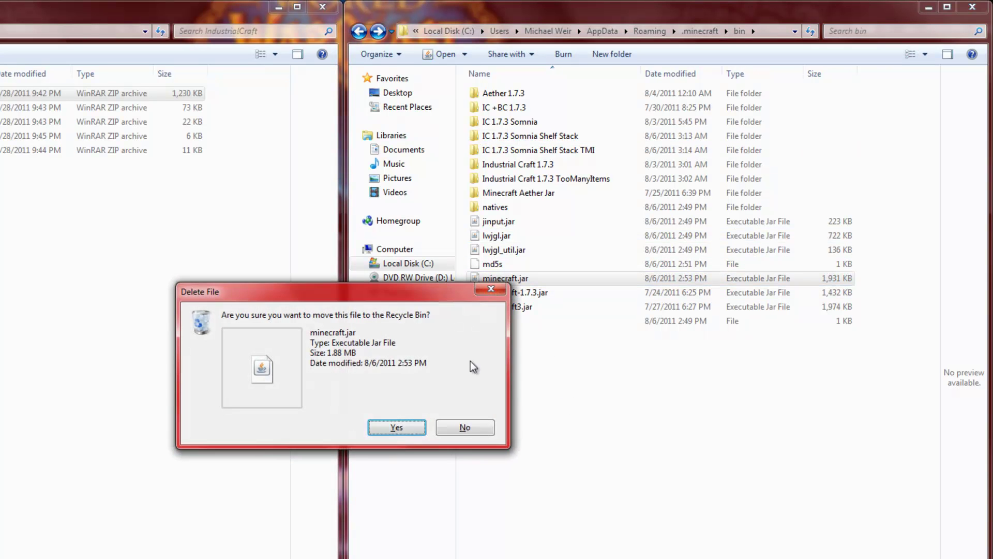
pyautogui.click(372, 425)
pyautogui.hotkey('ctrl', 'z')
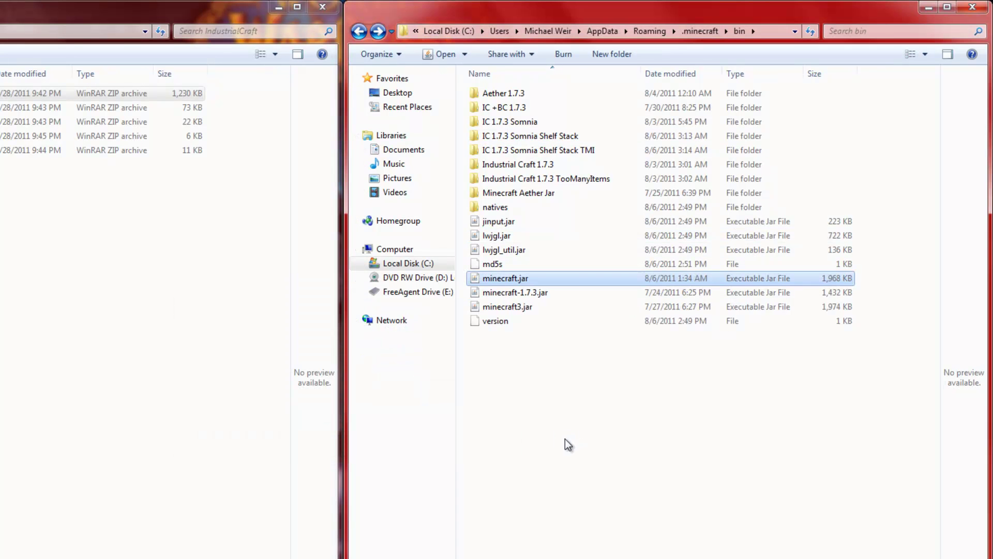